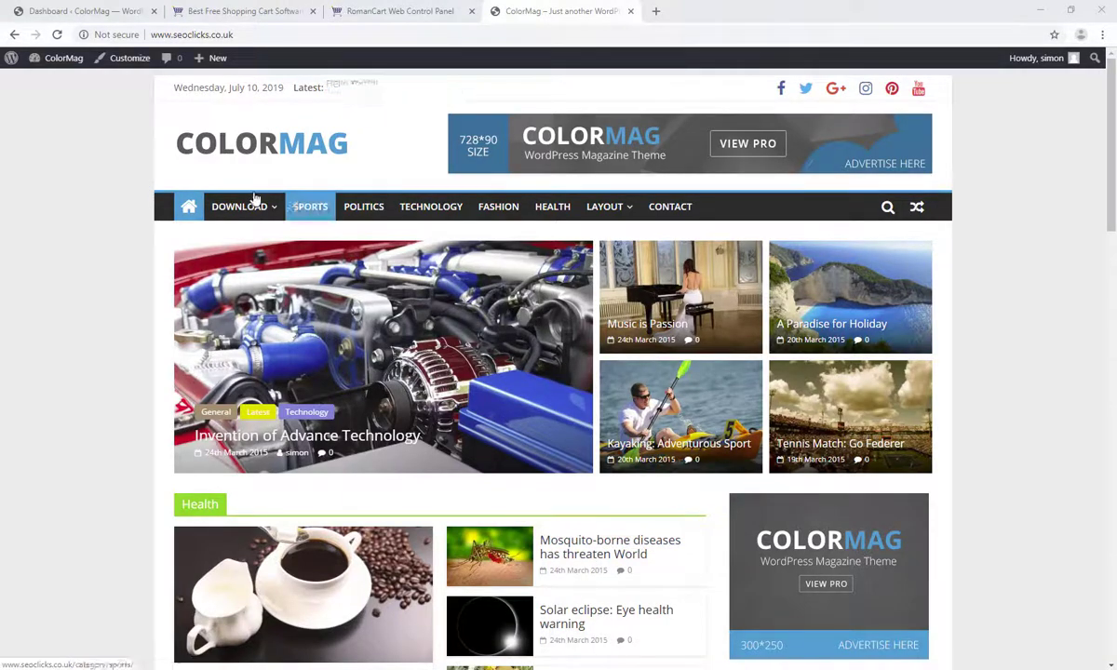
Search the plugin directory for 'romantart' and install the RomanCart Ecommerce plugin
click(77, 16)
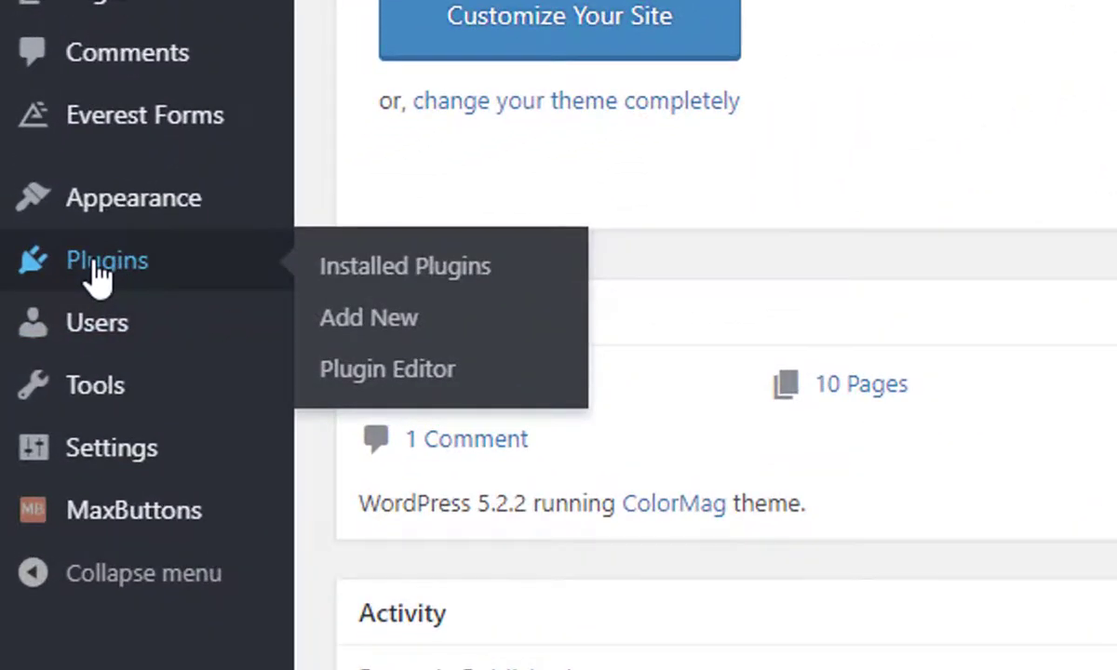
click(100, 268)
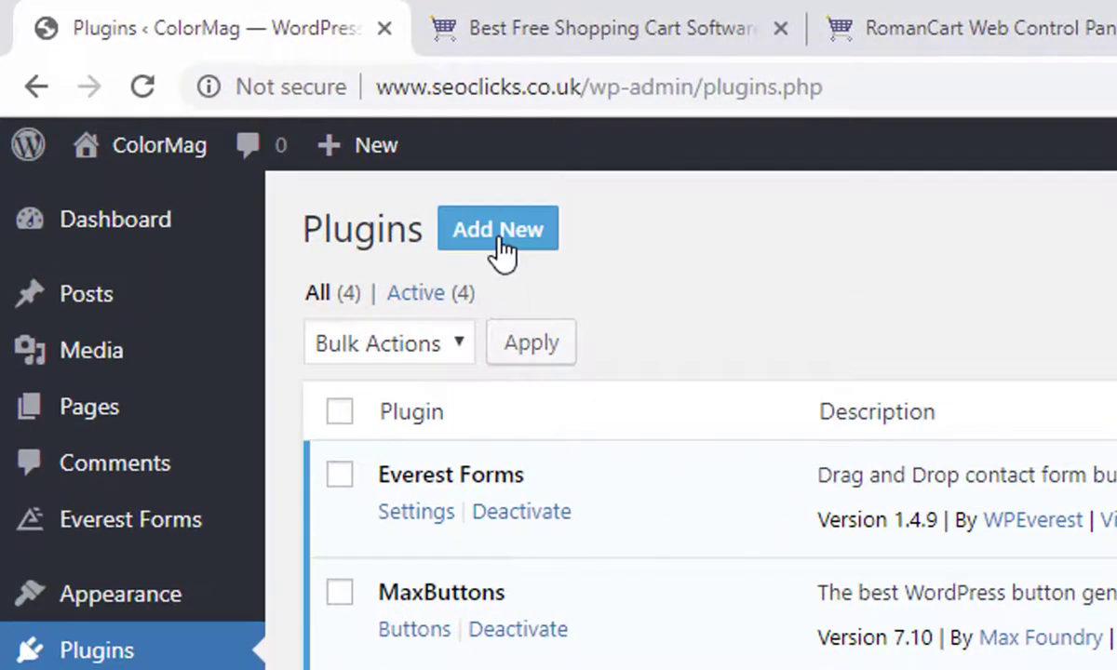
click(500, 244)
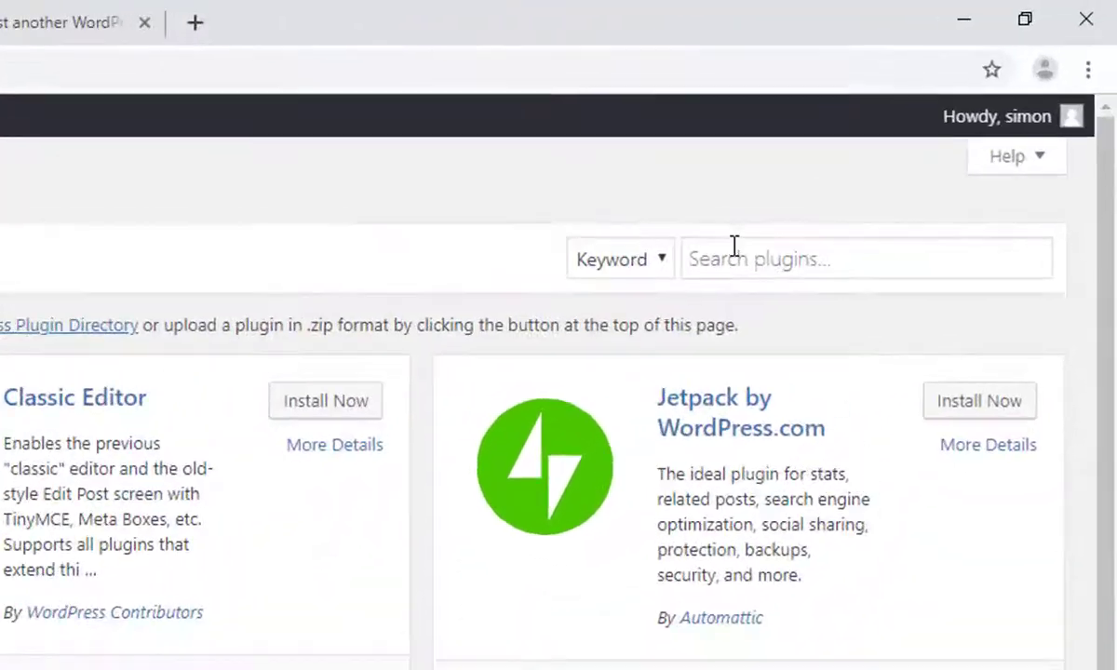
click(745, 256)
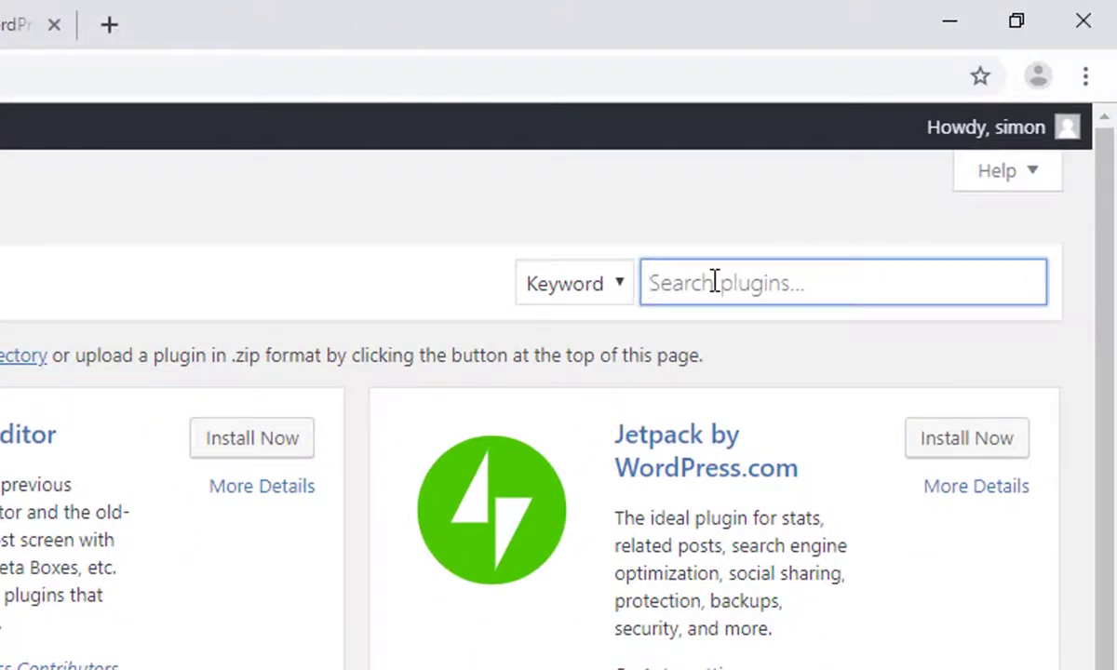
text(ro)
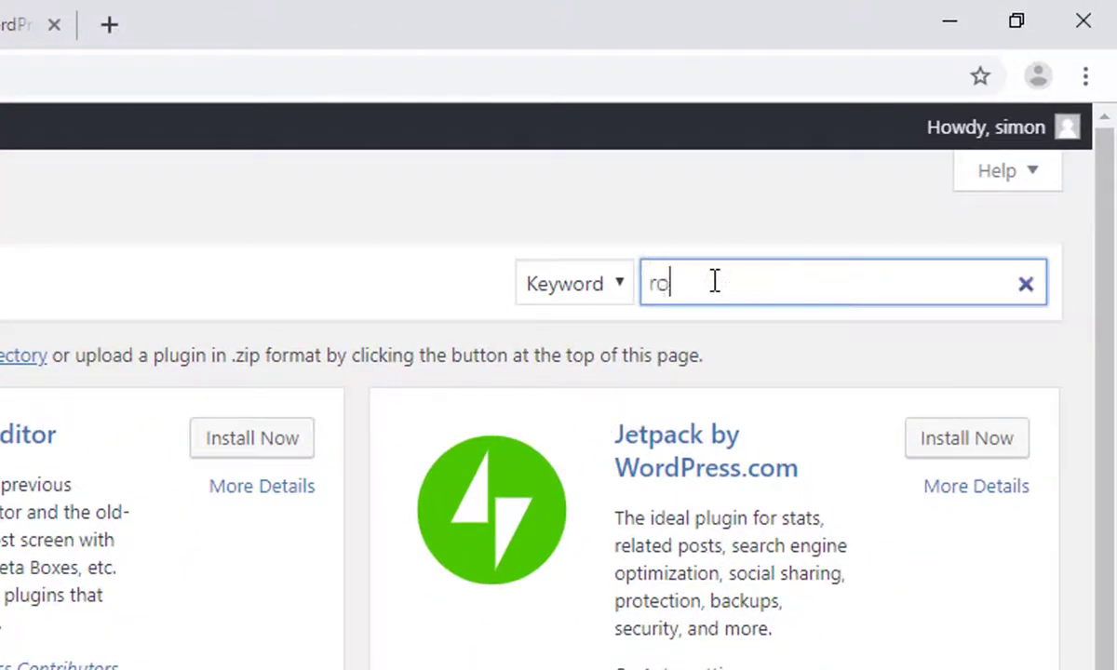
text(mantart)
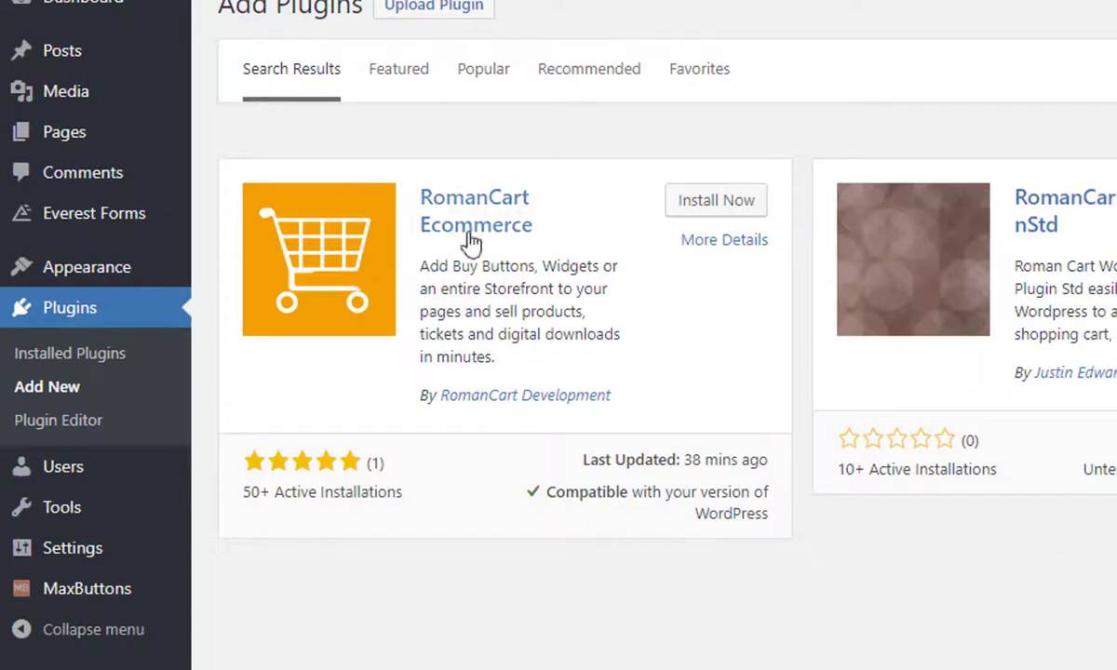
click(716, 210)
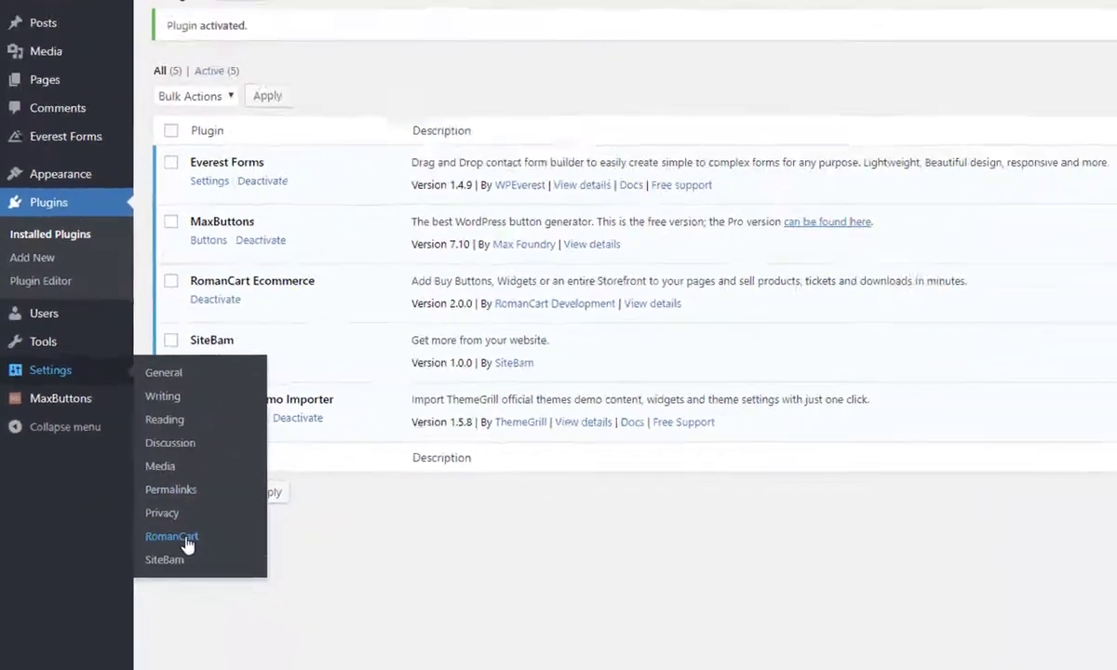
Enter store ID 66828 from the RomanCart website into the RomanCart settings and save
click(185, 539)
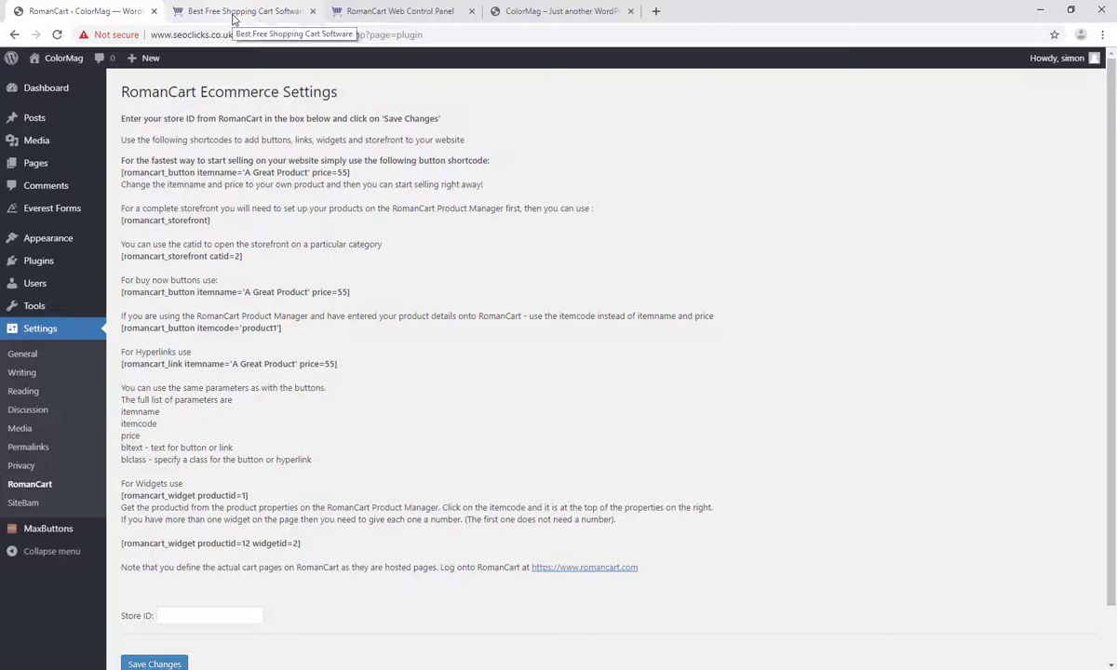
click(235, 17)
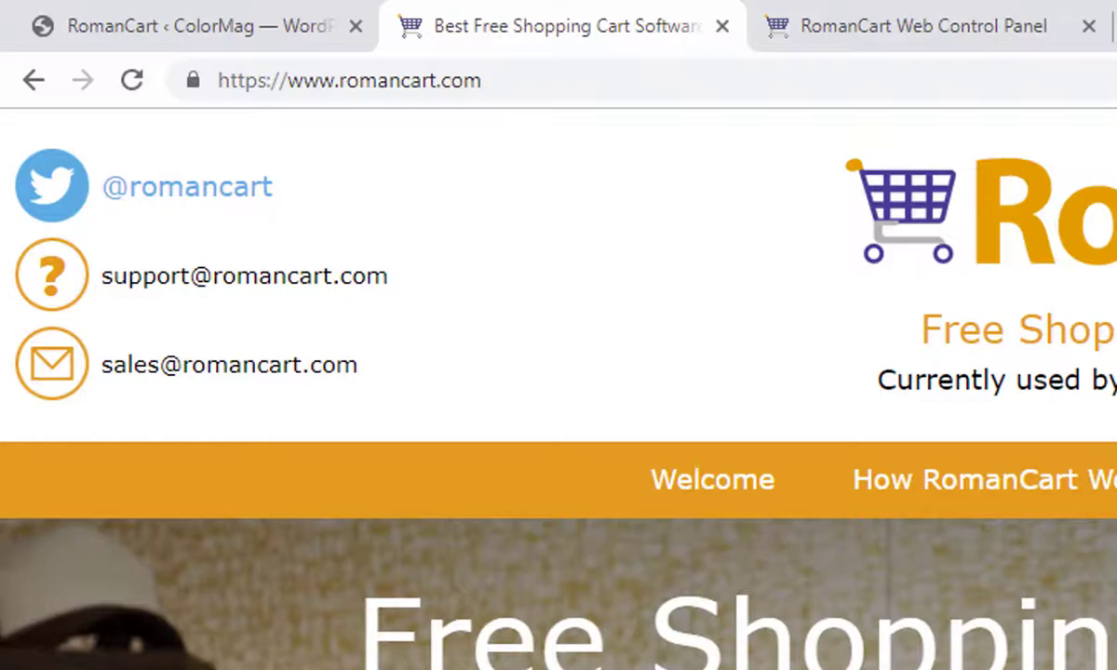
click(84, 14)
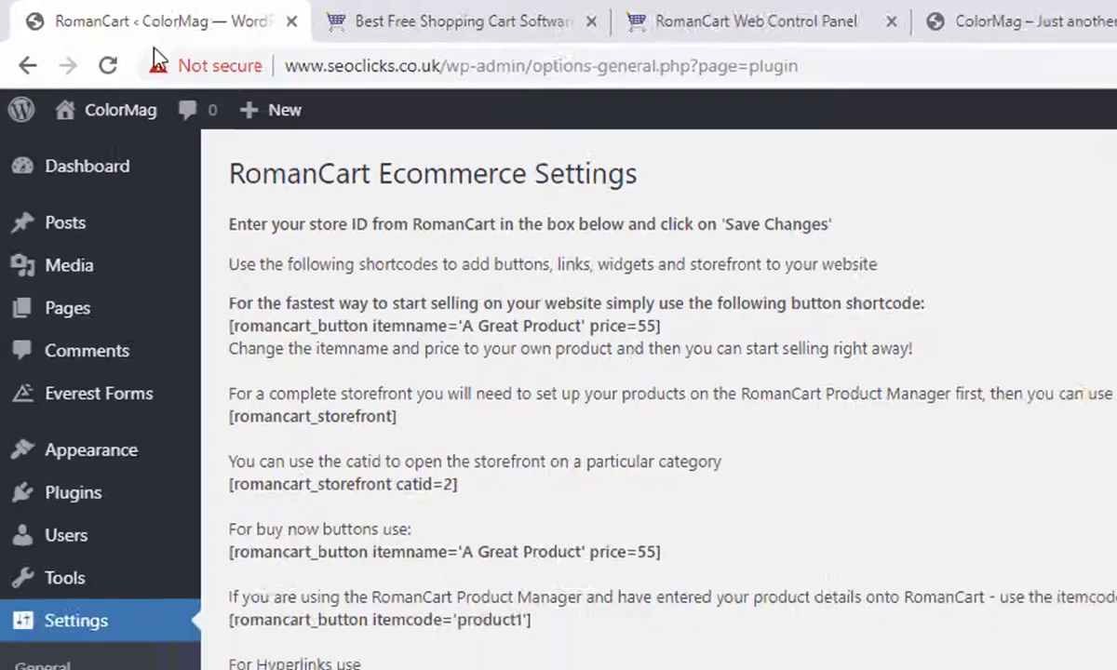
click(197, 614)
text(66828)
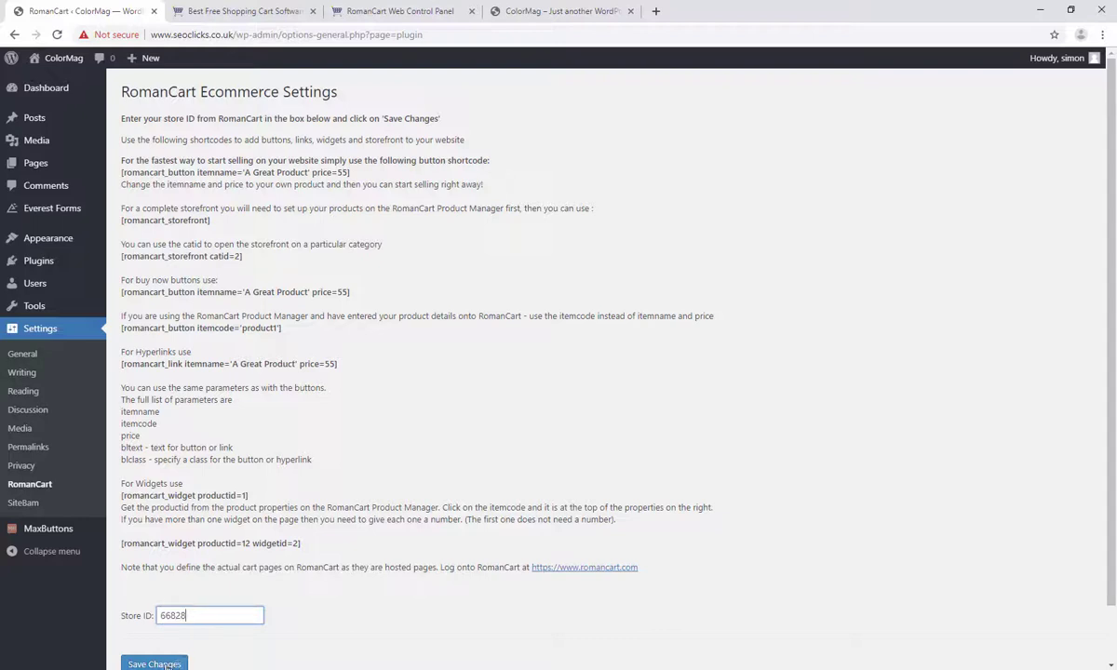
click(156, 663)
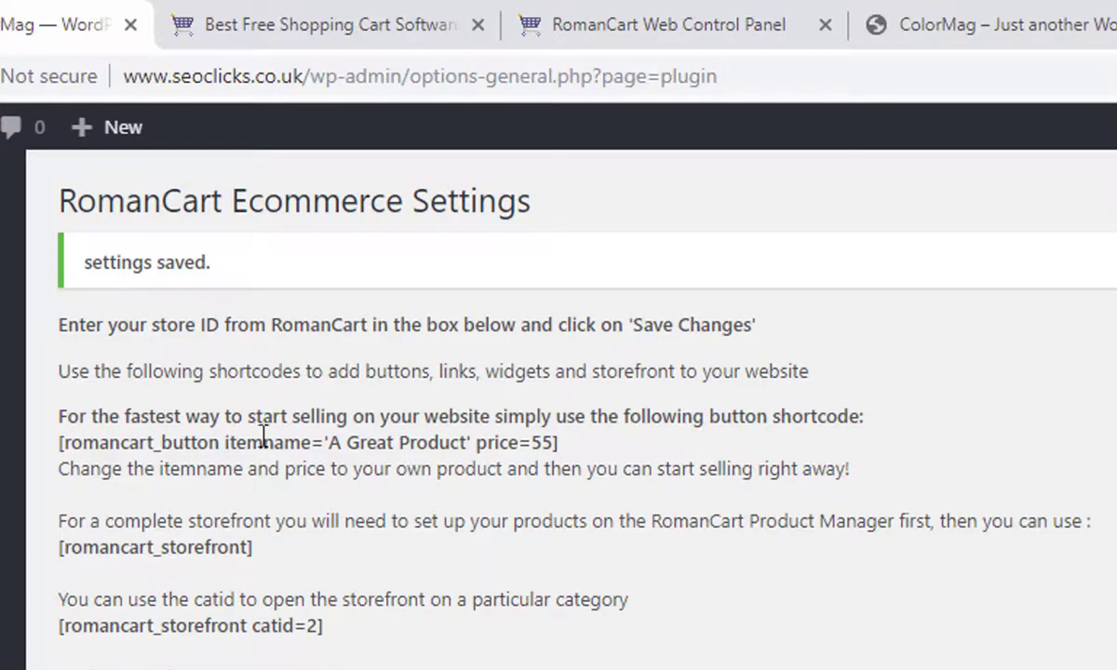
Copy the basic [romancart_button] shortcode and go to the All Pages list
mouse_move(60, 443)
mouse_down()
mouse_move(559, 443)
mouse_move(574, 454)
mouse_up()
key(ctrl+c)
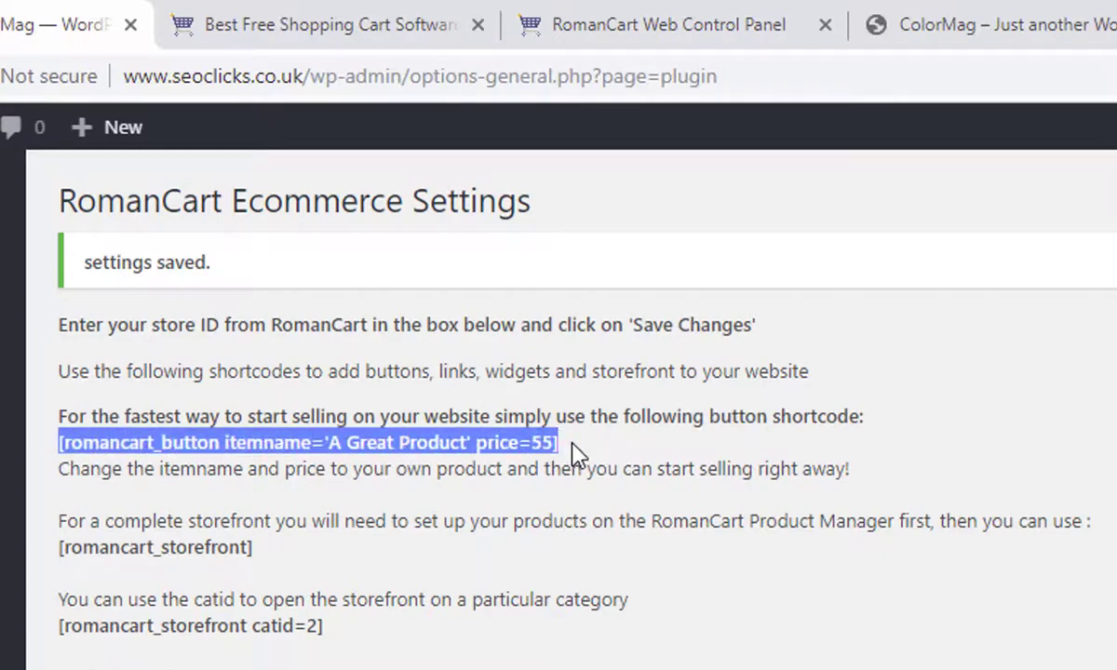
click(528, 437)
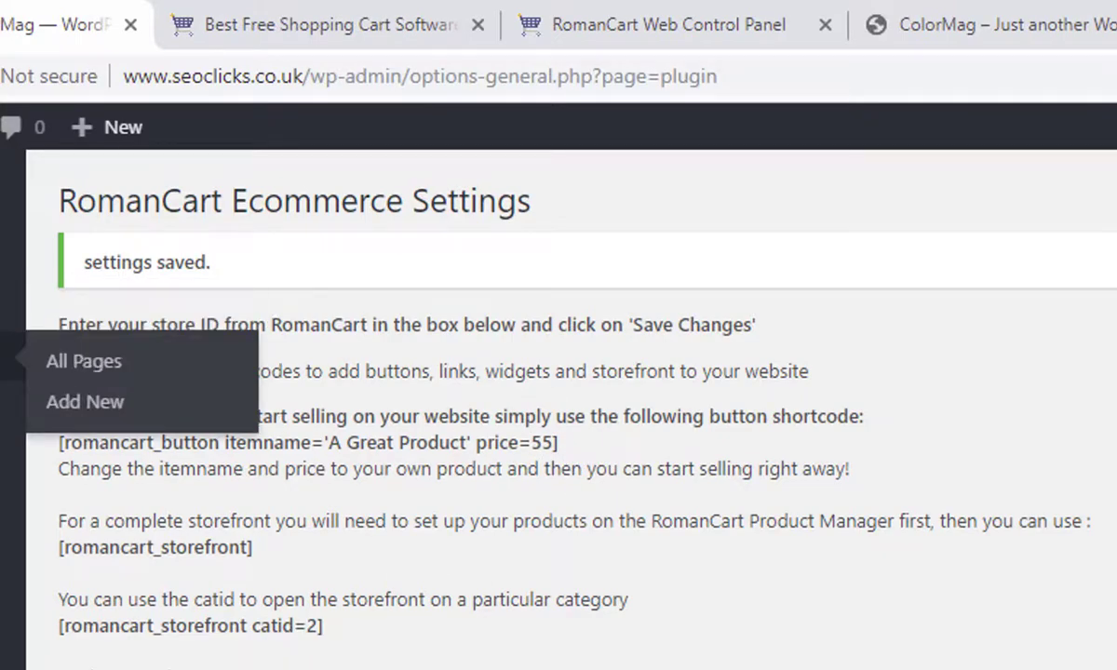
click(14, 356)
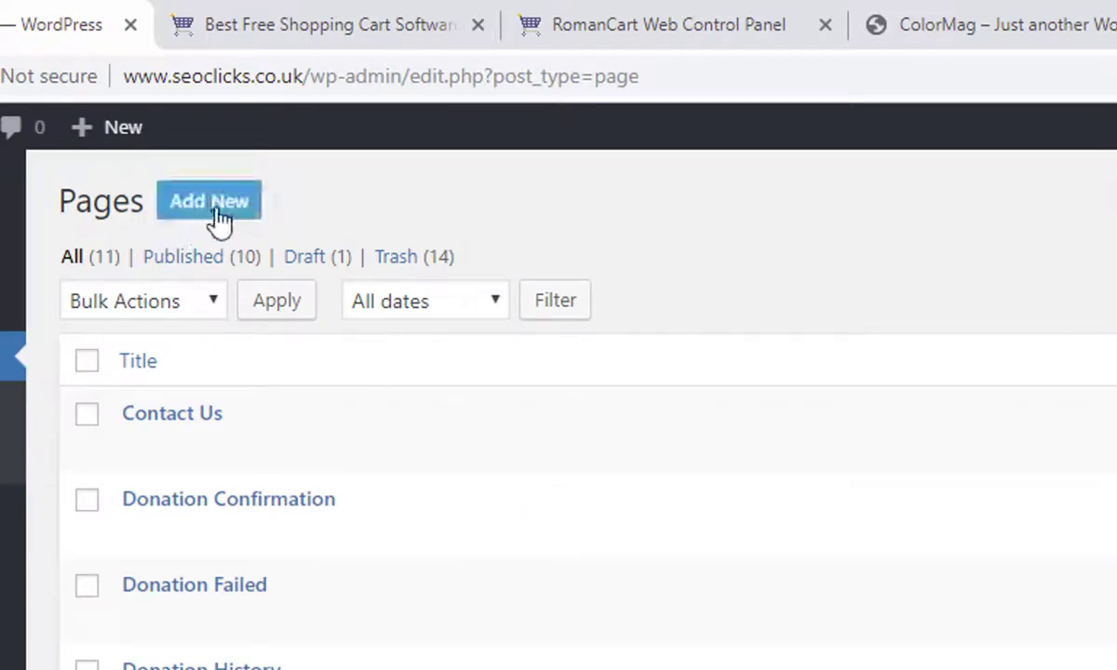
Create a new page titled 'My Store' with the RomanCart button shortcode pasted in its body
click(220, 220)
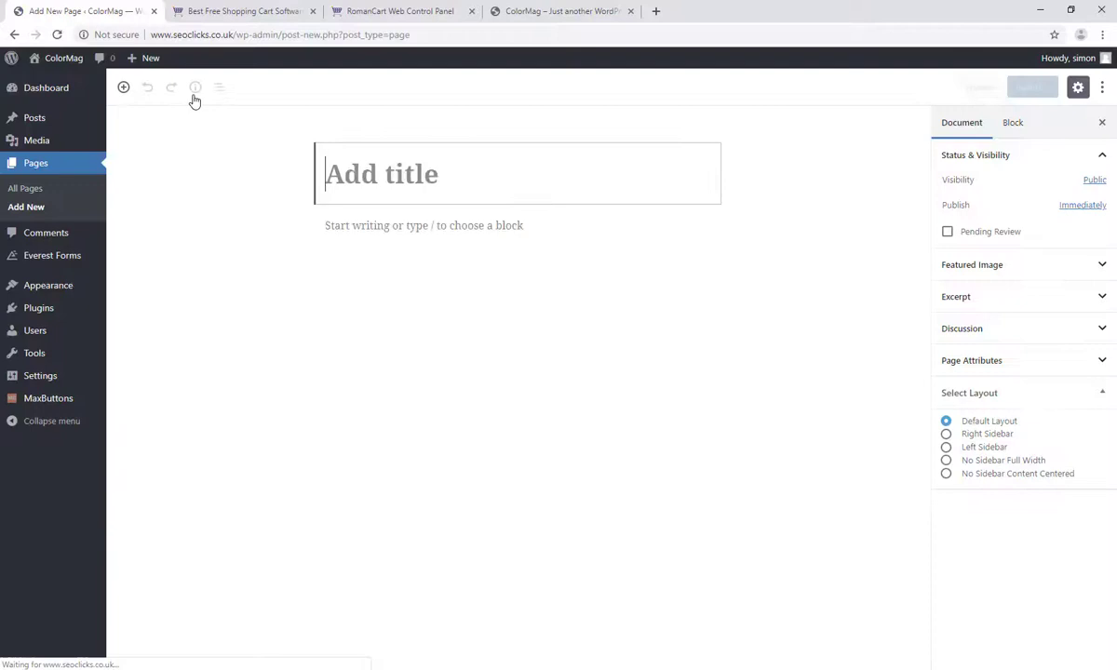
text(My)
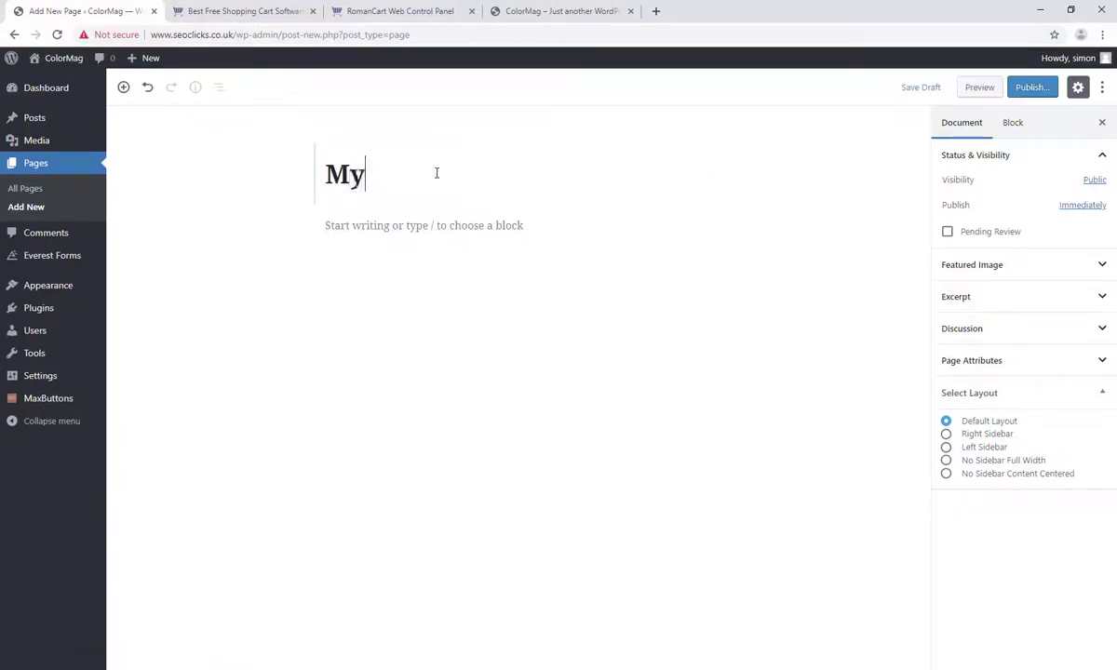
text( Store)
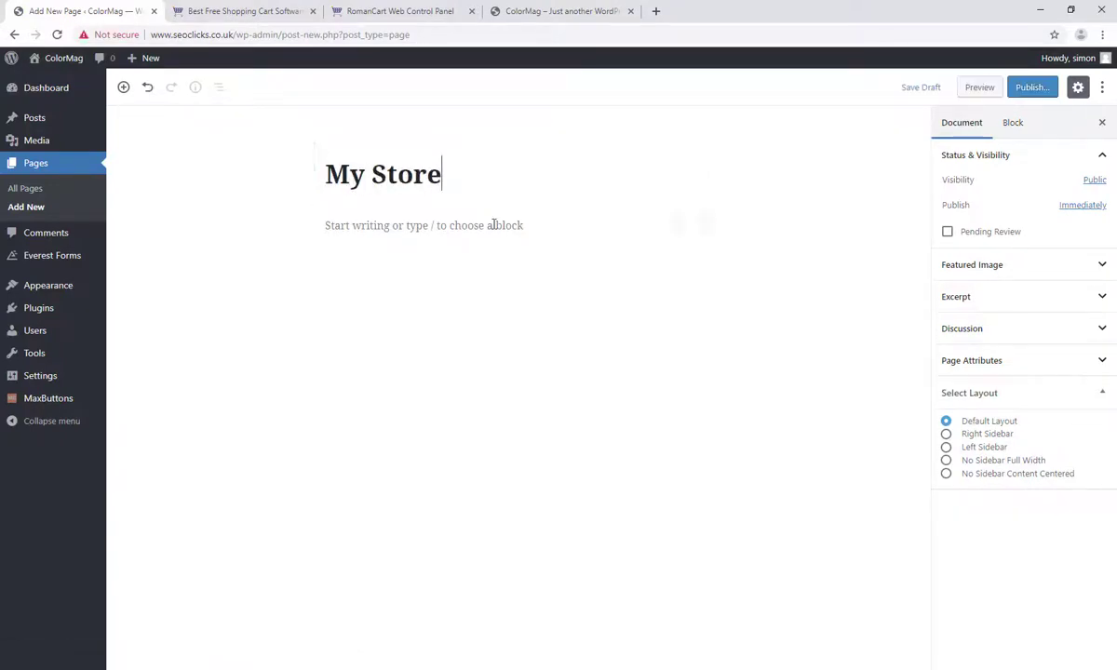
click(523, 226)
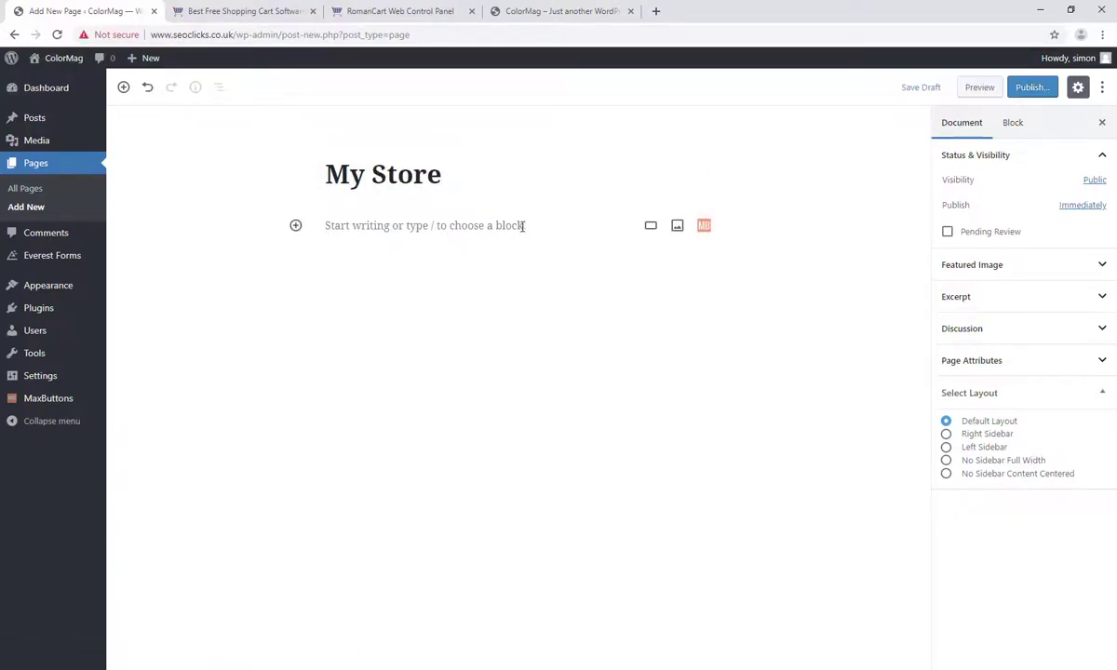
click(406, 225)
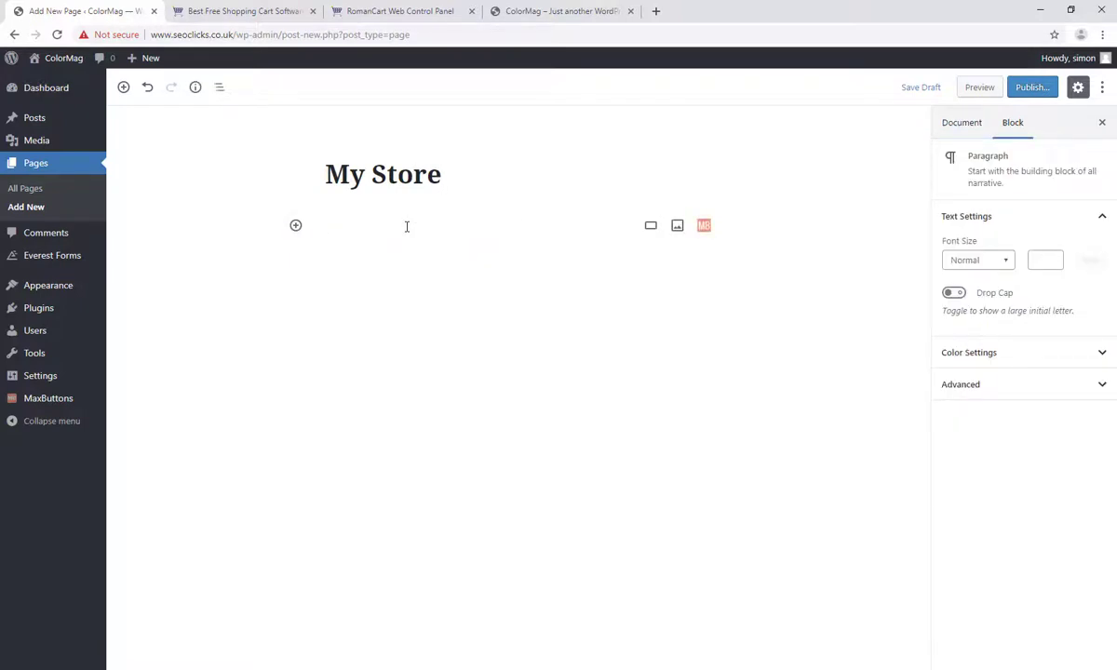
key(Return)
key(ctrl+v)
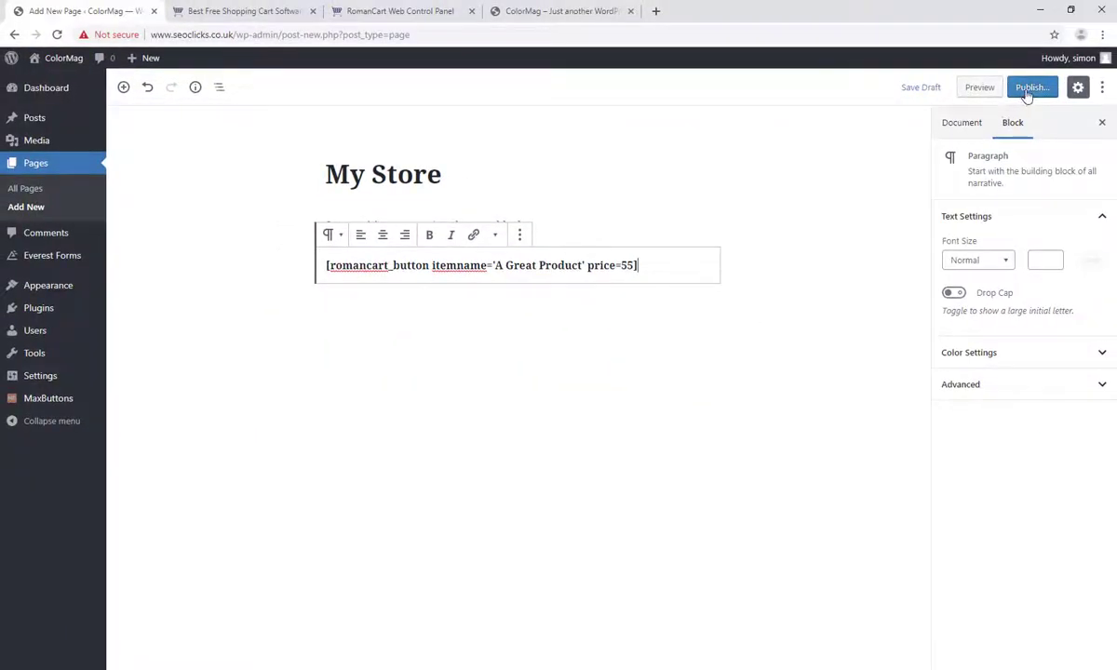
Publish the My Store page and view it live
click(1028, 89)
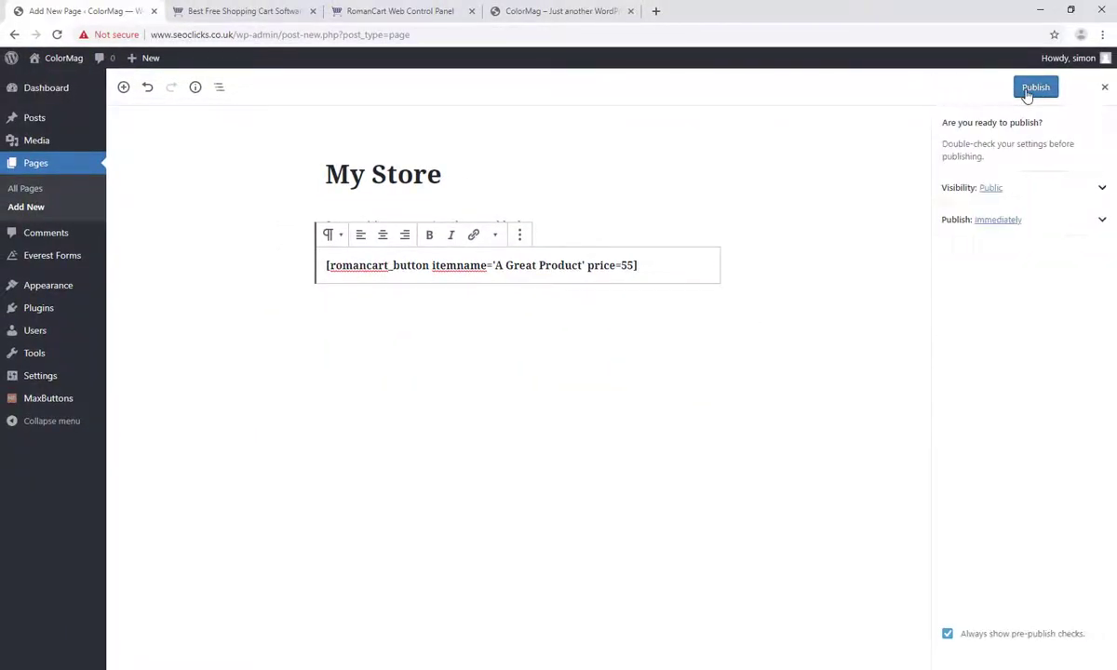
click(1037, 90)
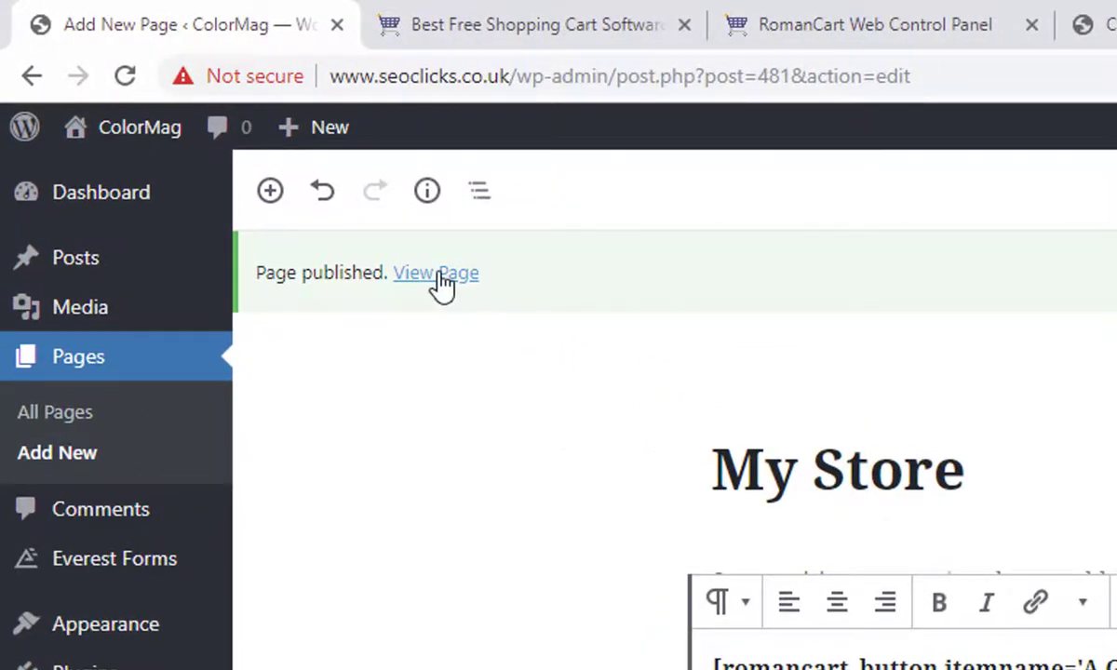
click(437, 273)
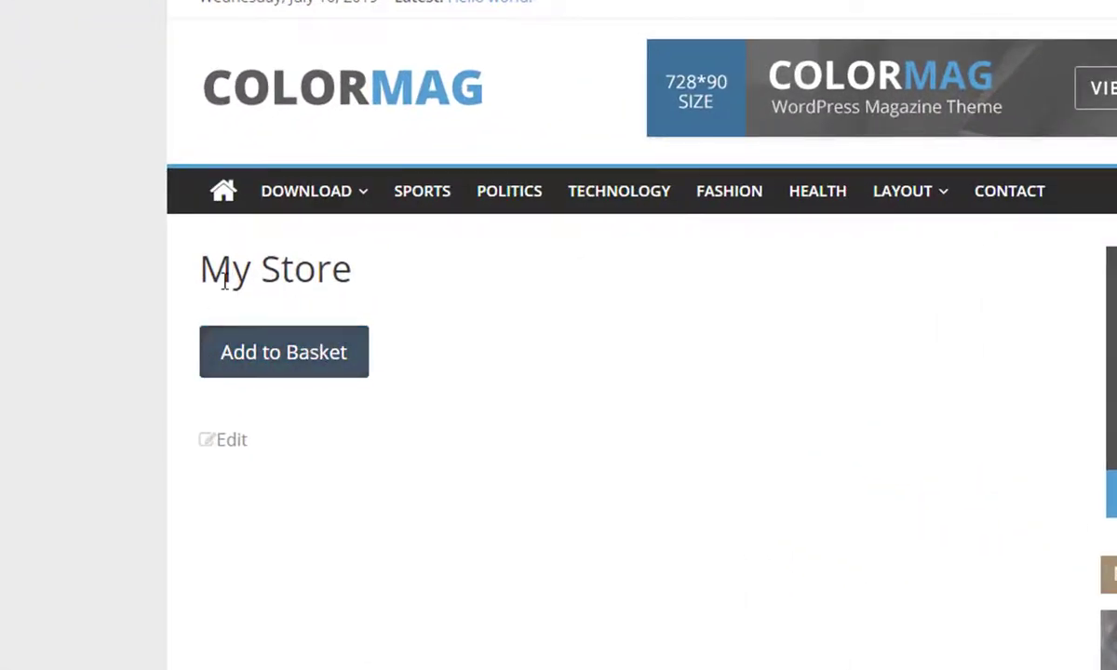
Add A Great Product at £55.00 to the basket, review checkout, then return to My Store
click(300, 363)
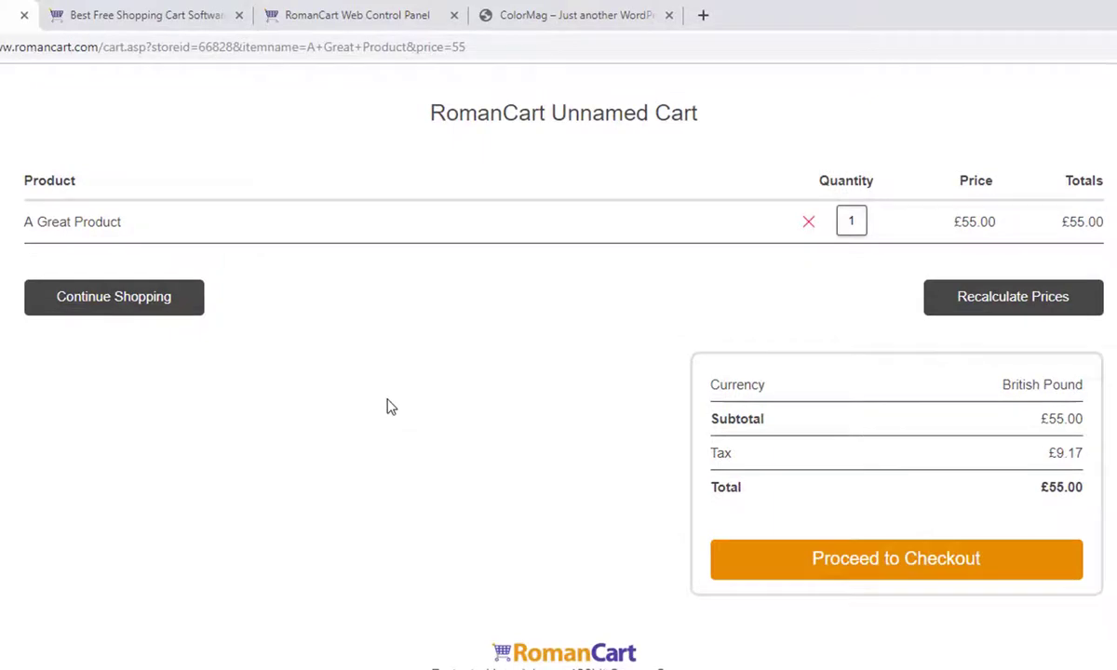
click(893, 564)
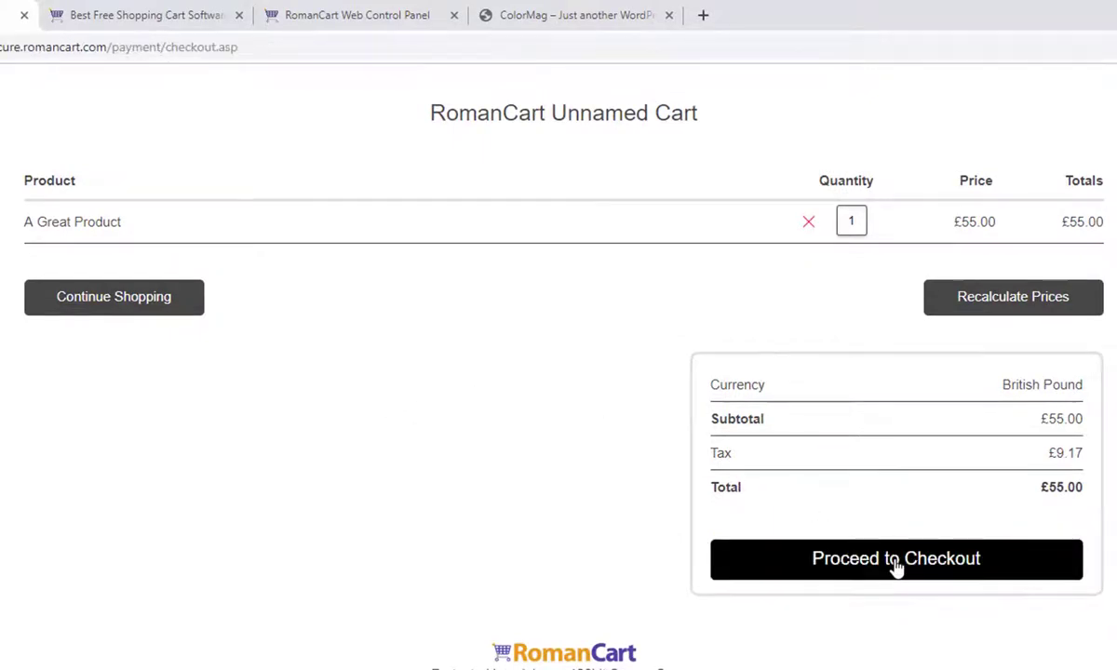
scroll(474, 515, down, 3)
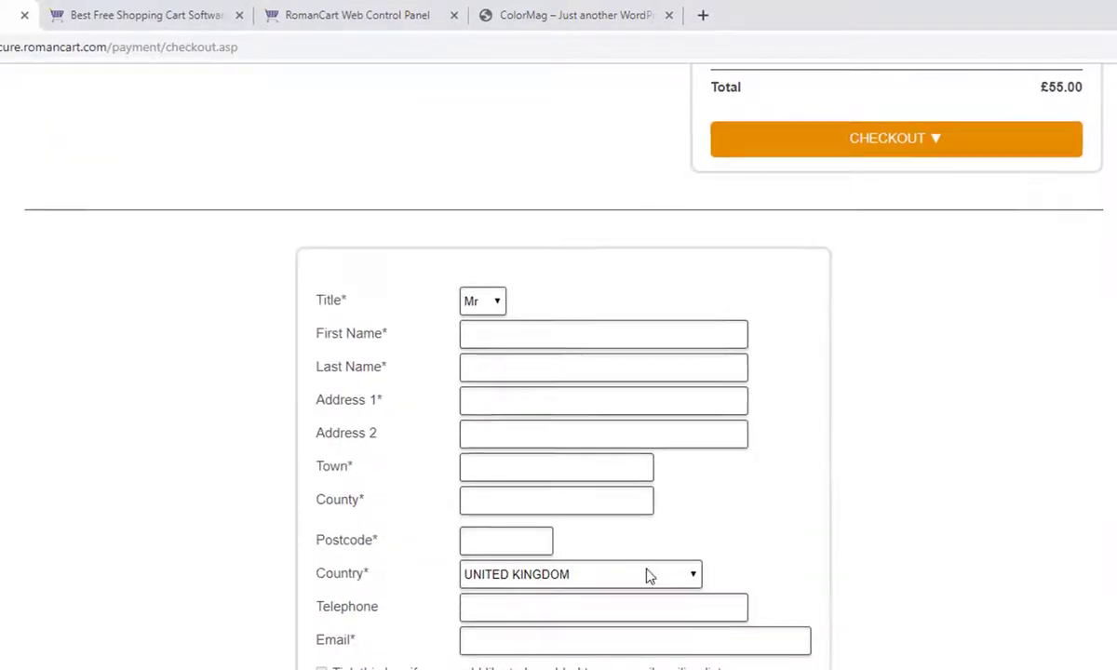
scroll(741, 422, down, 1)
scroll(738, 419, down, 1)
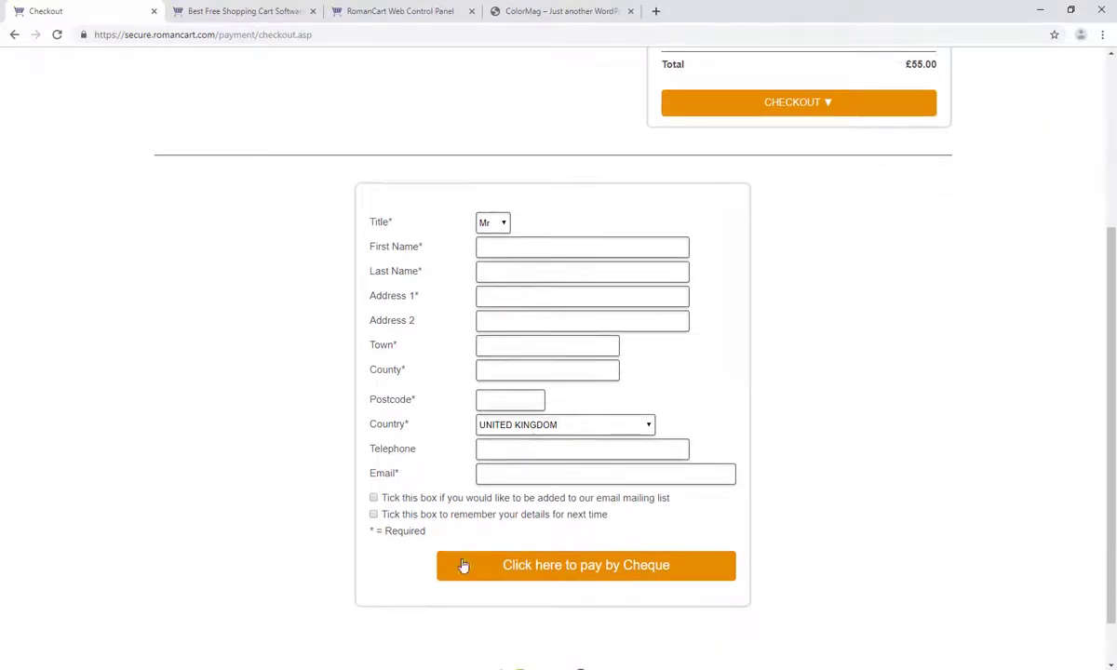
scroll(678, 447, up, 1)
scroll(544, 321, up, 2)
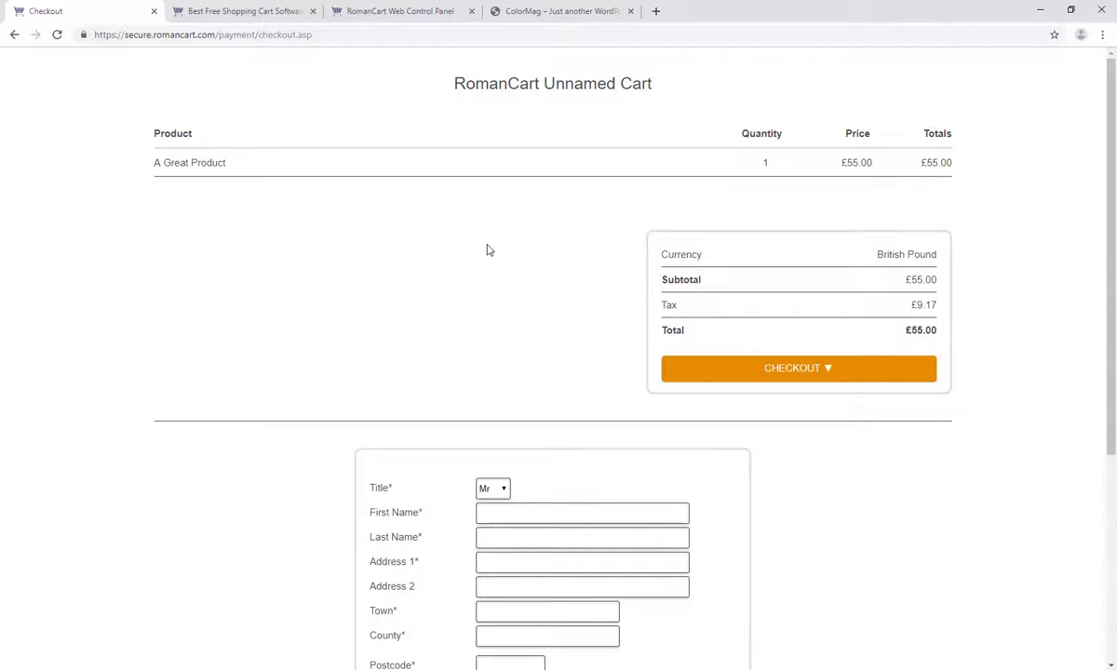
click(14, 34)
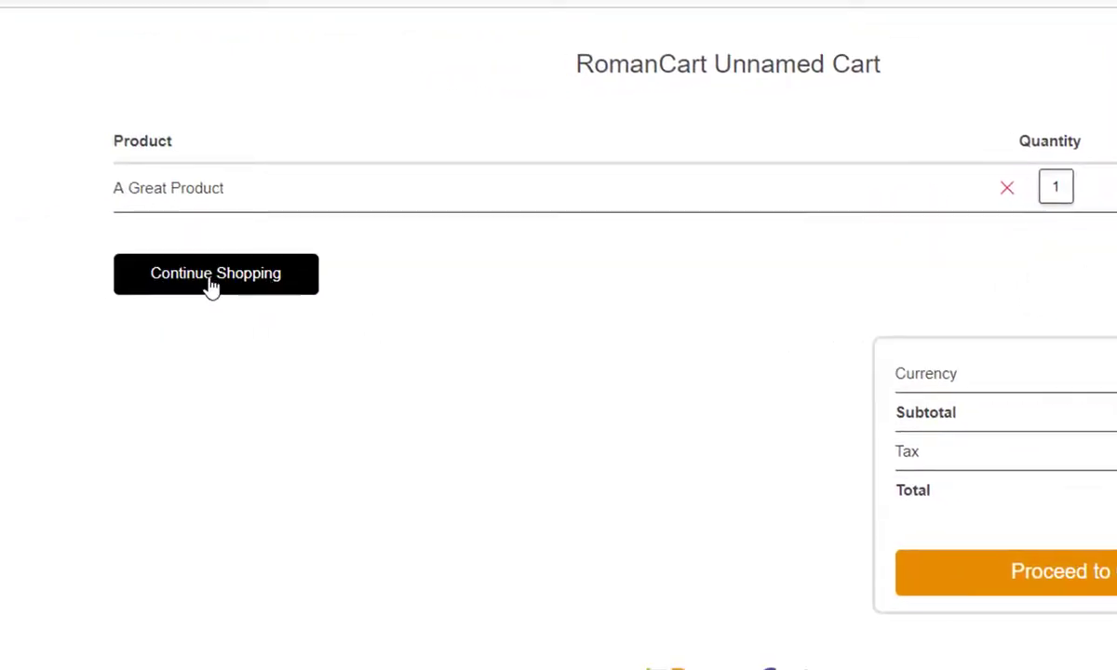
click(212, 284)
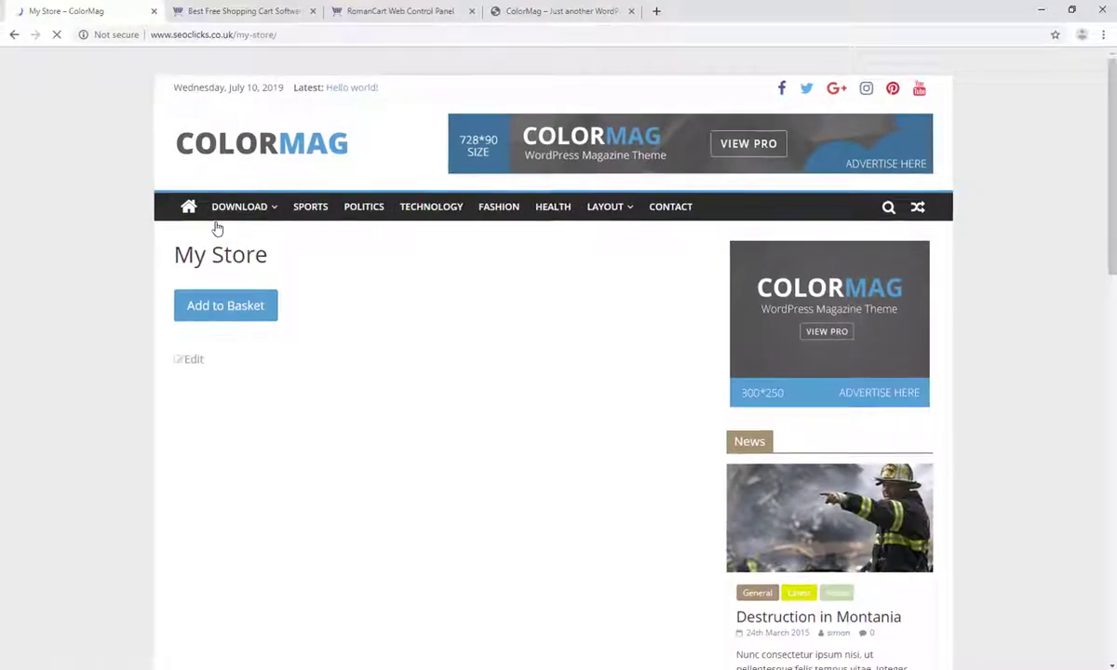
Replace 'button' with 'link' in the My Store shortcode and update the page
click(191, 363)
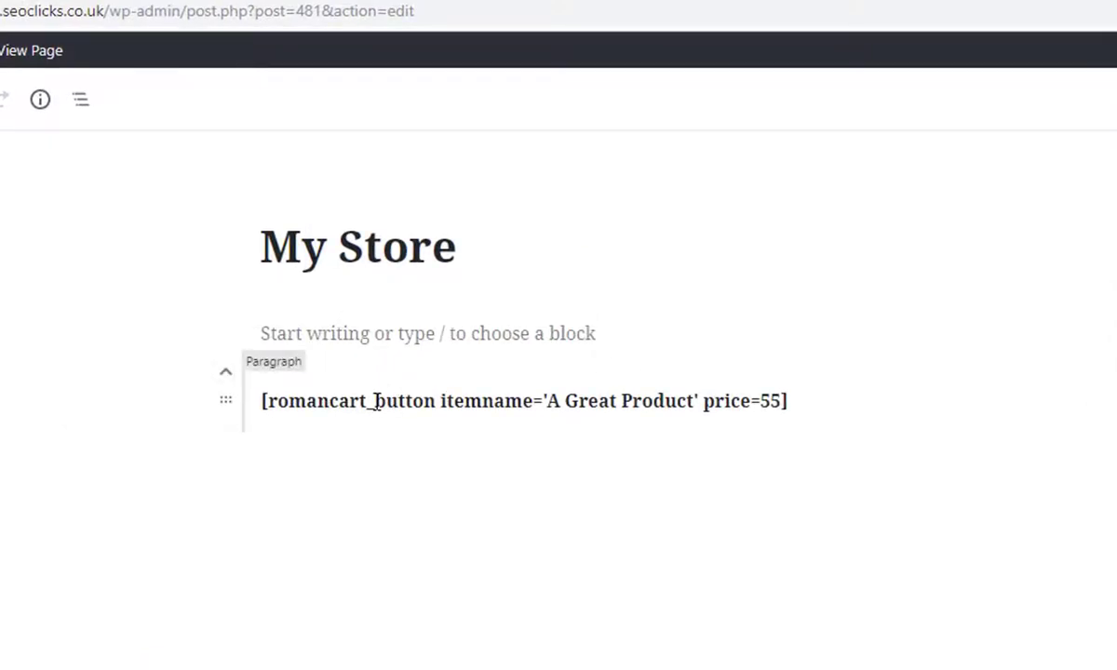
drag(374, 401, 437, 399)
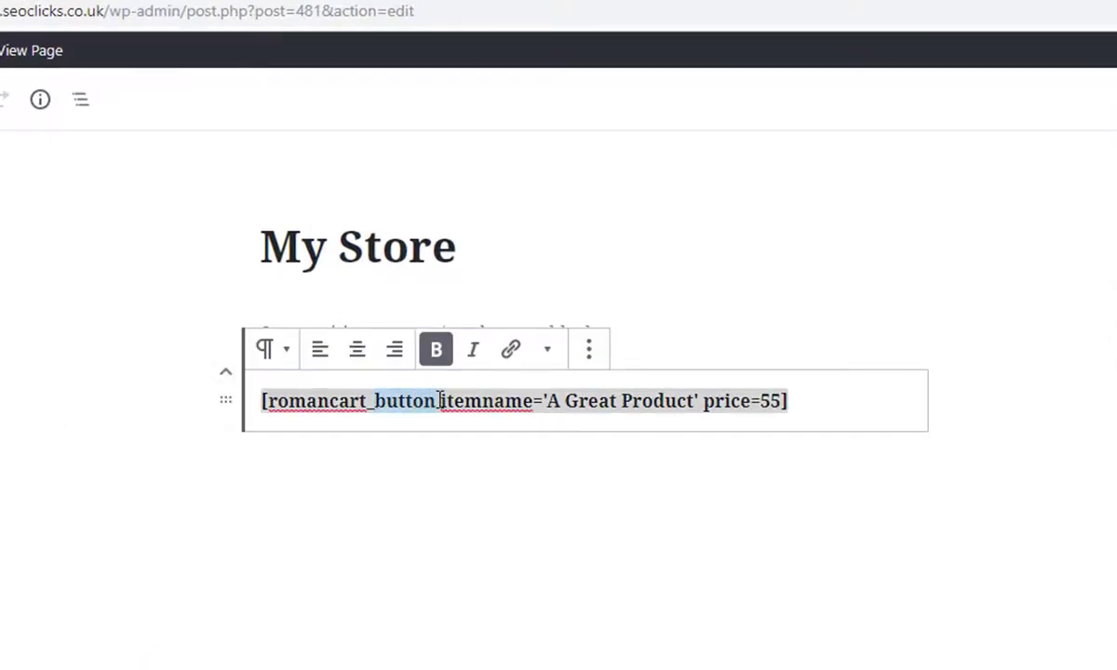
text(link)
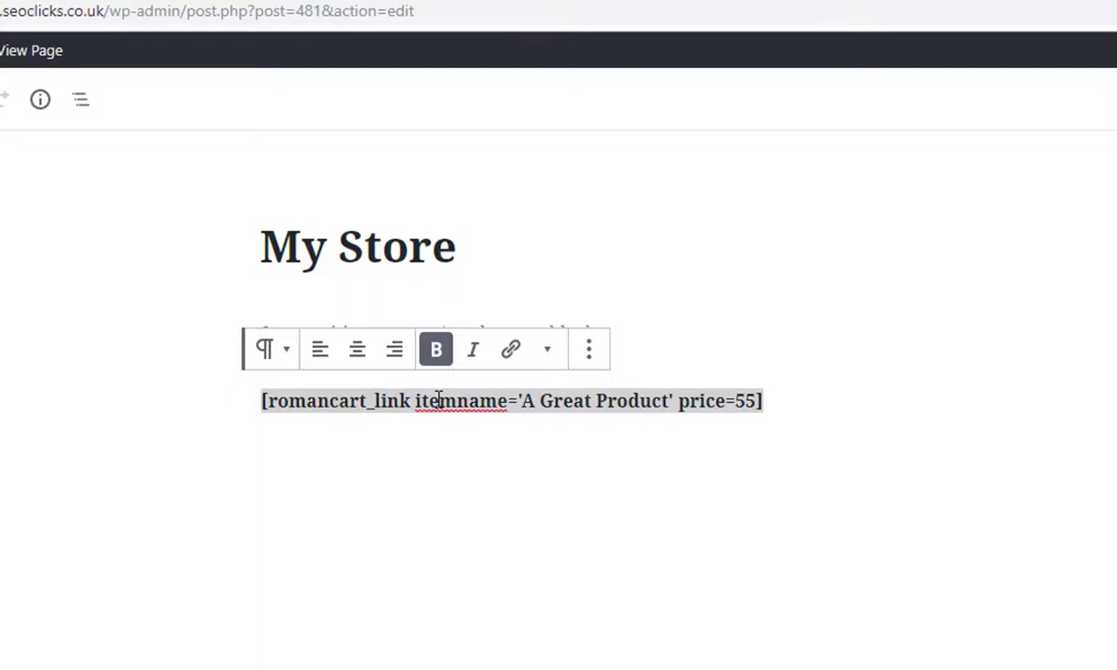
click(548, 504)
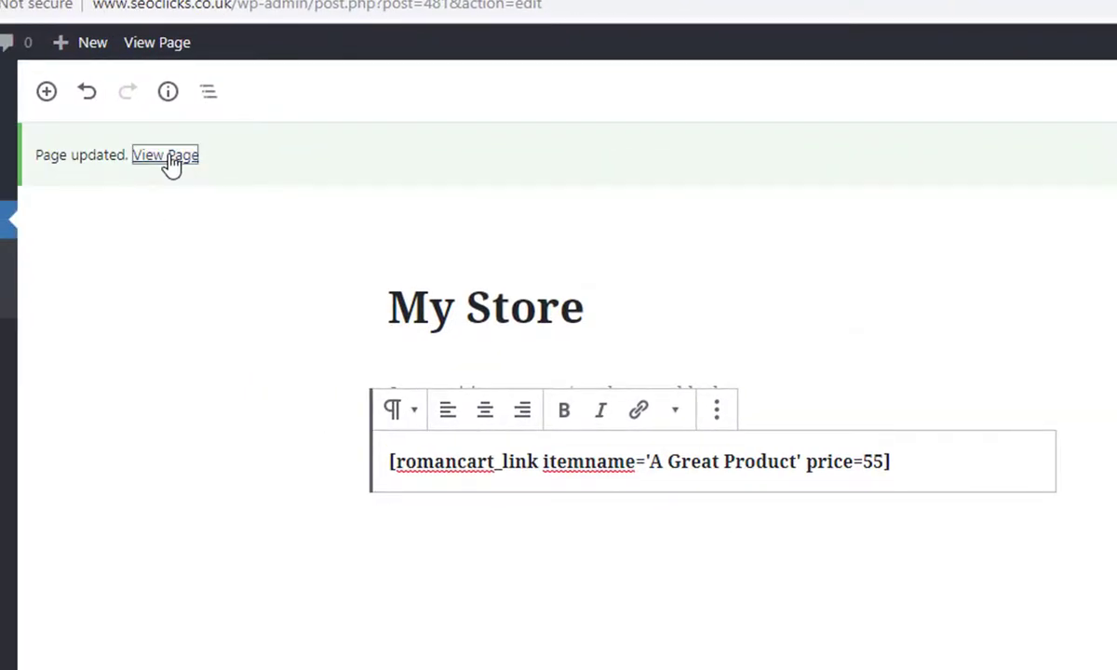
click(170, 163)
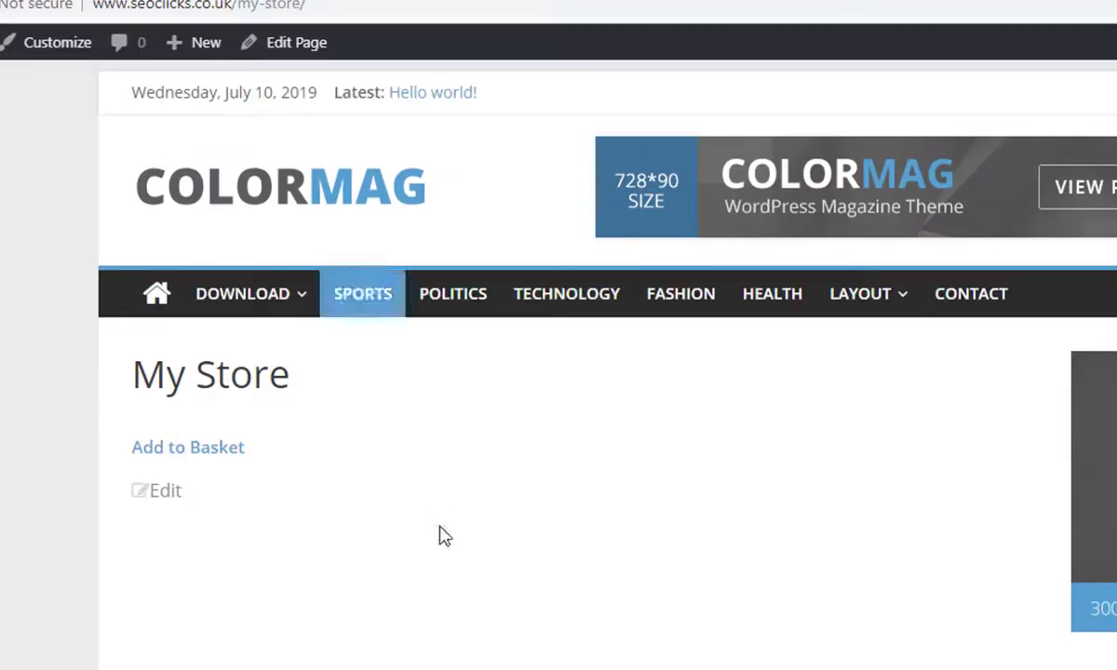
Confirm the Add to Basket link opens the cart with A Great Product, then return
click(224, 451)
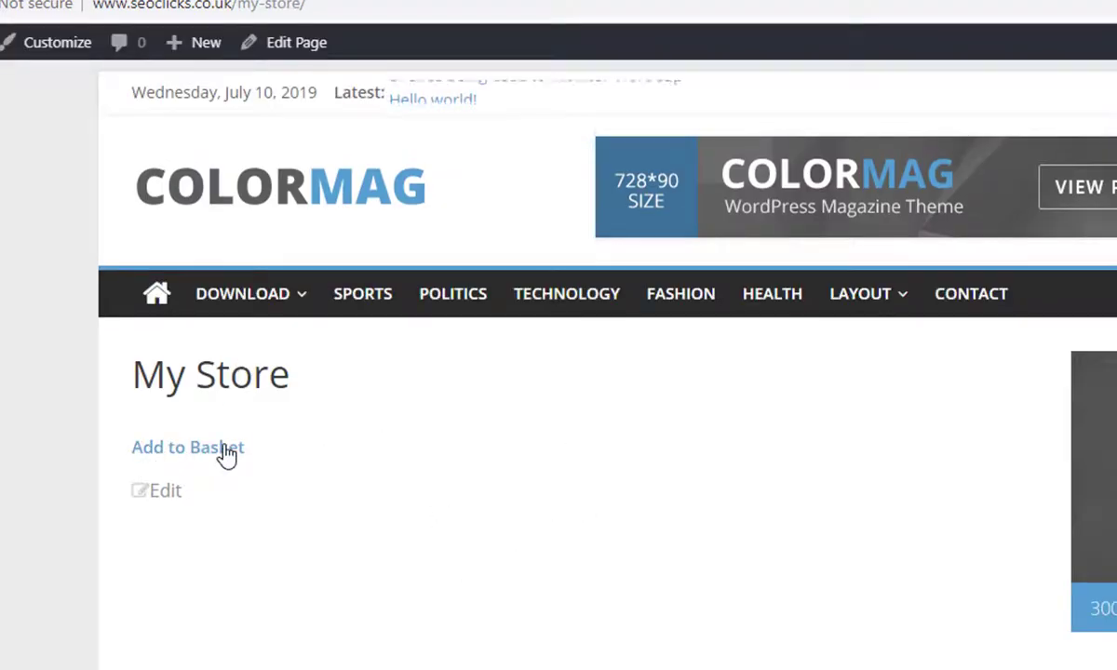
click(224, 223)
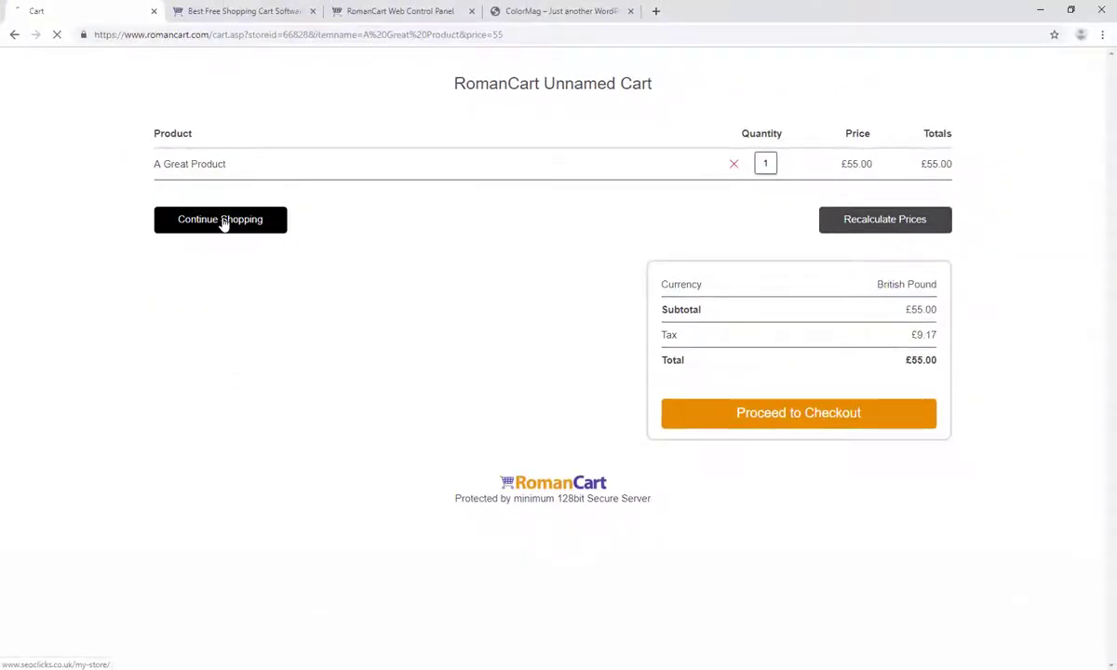